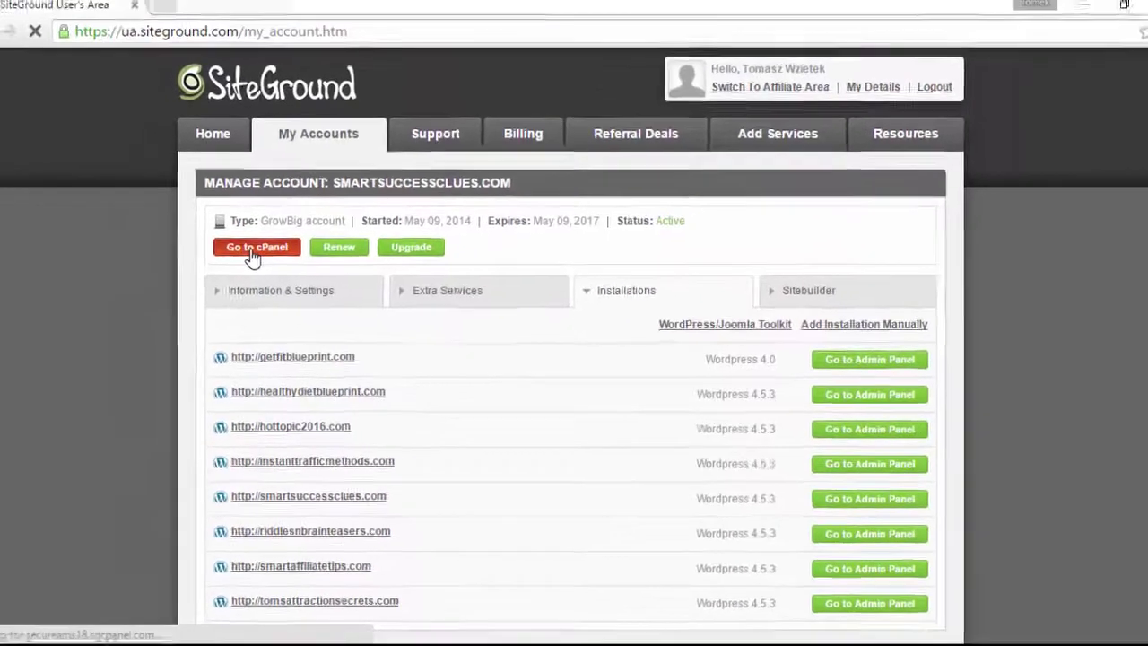
Step: Go from the hosting account into cPanel's Softaculous WordPress installer and reach its Software Setup section
left_click(223, 234)
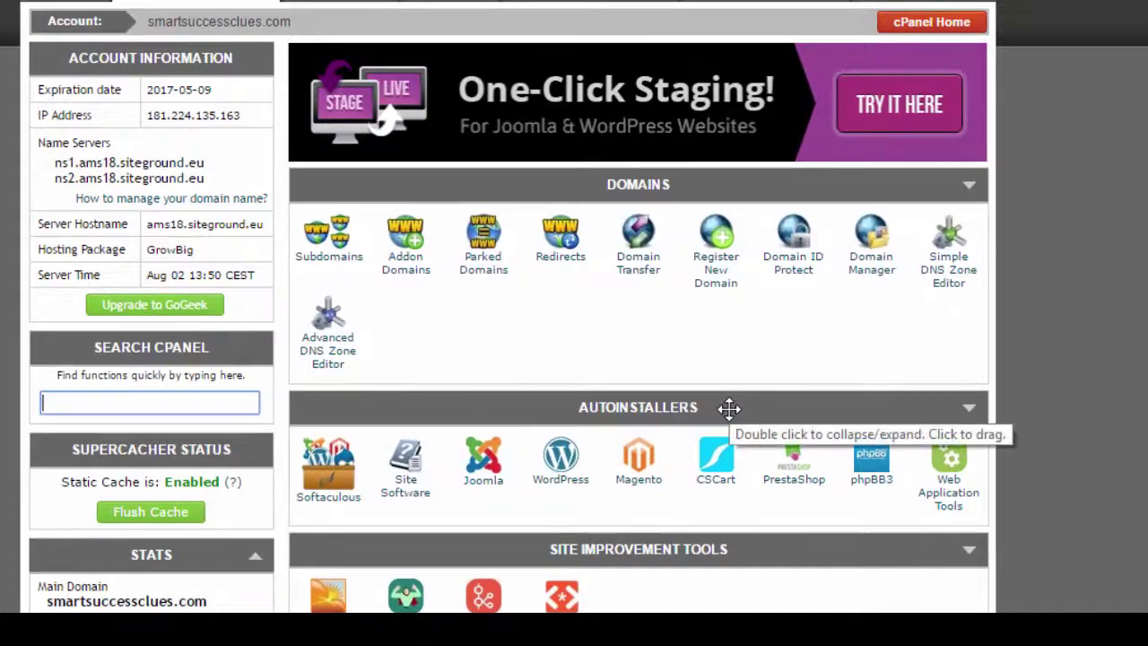
left_click(554, 473)
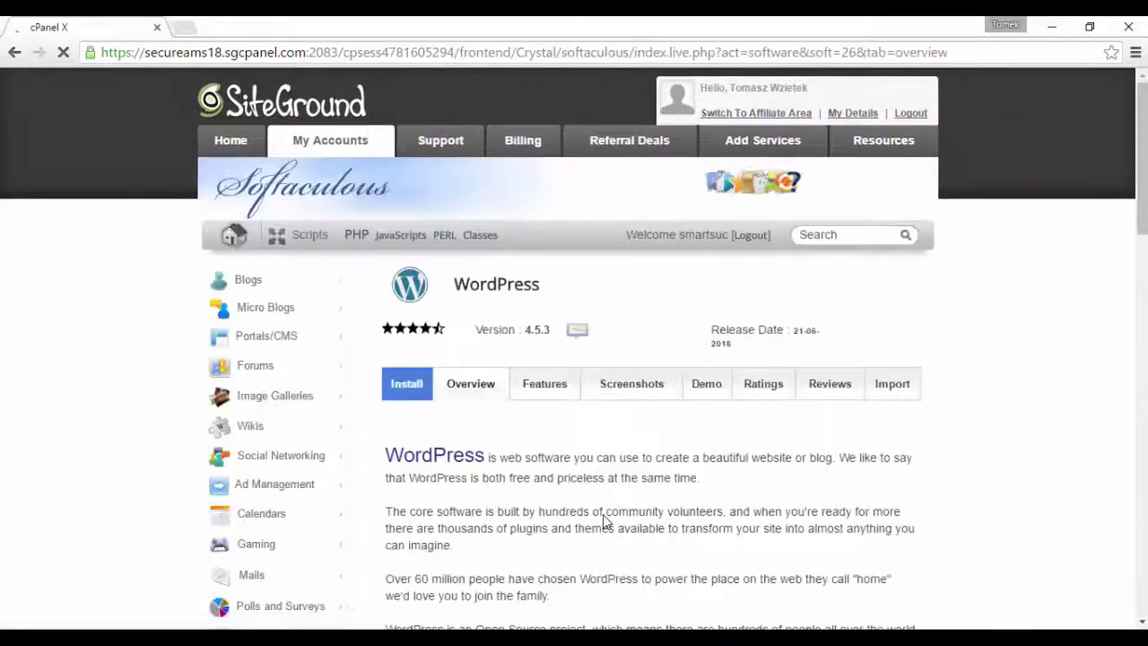
left_click(406, 386)
left_click(405, 387)
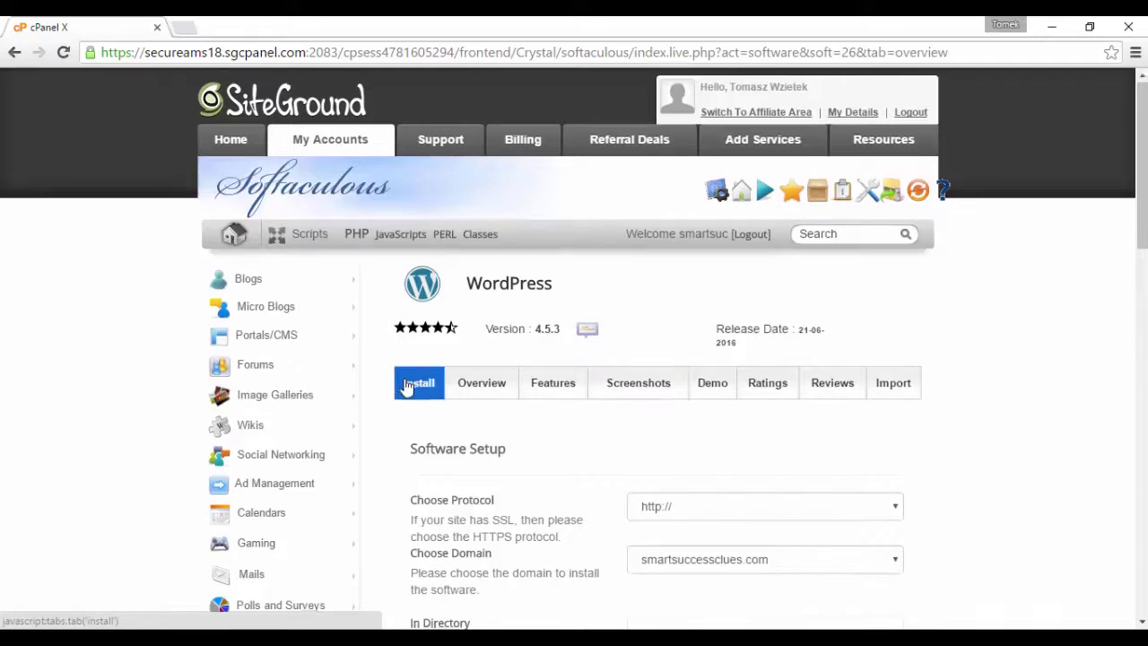
scroll(403, 386, "down", 3)
left_click(1018, 229)
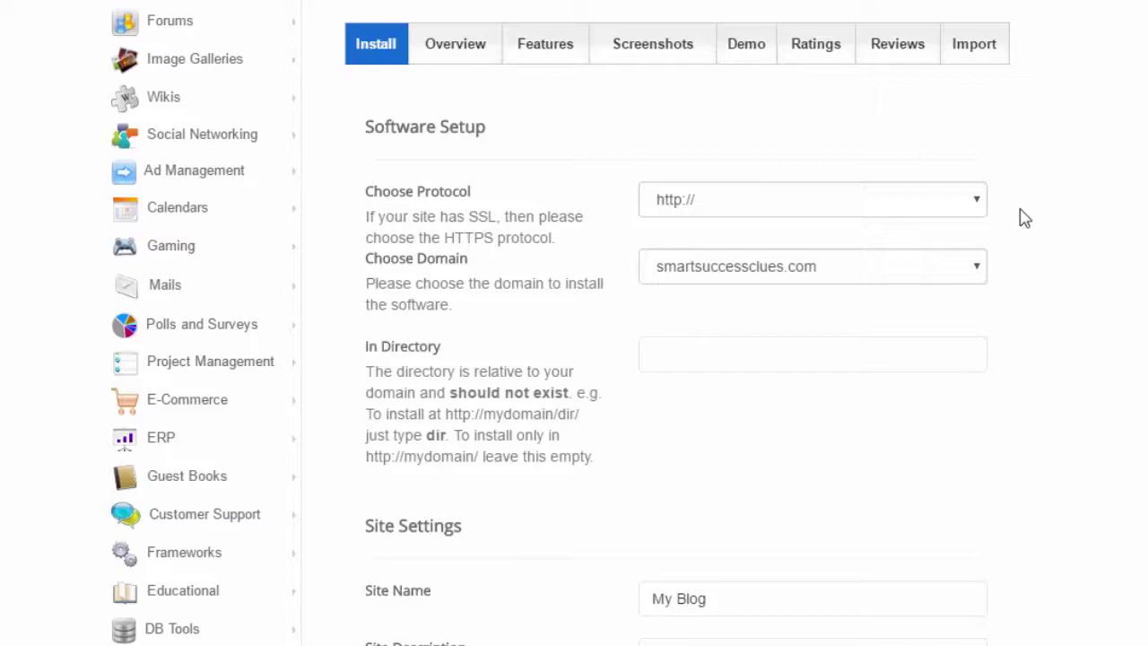
left_click(968, 205)
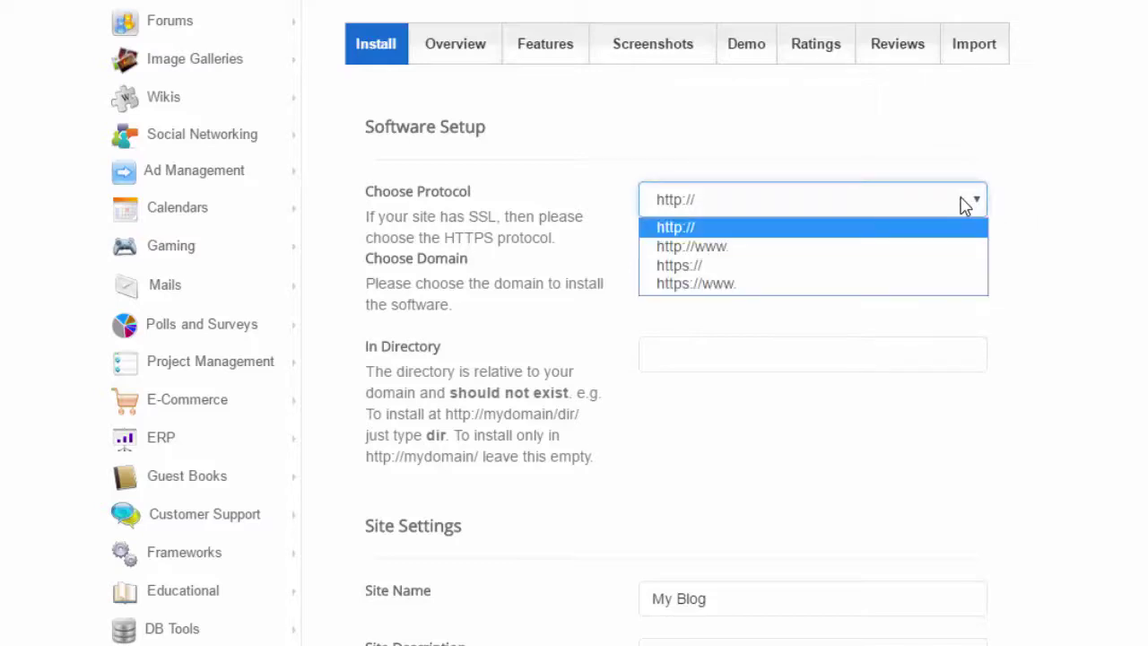
left_click(680, 224)
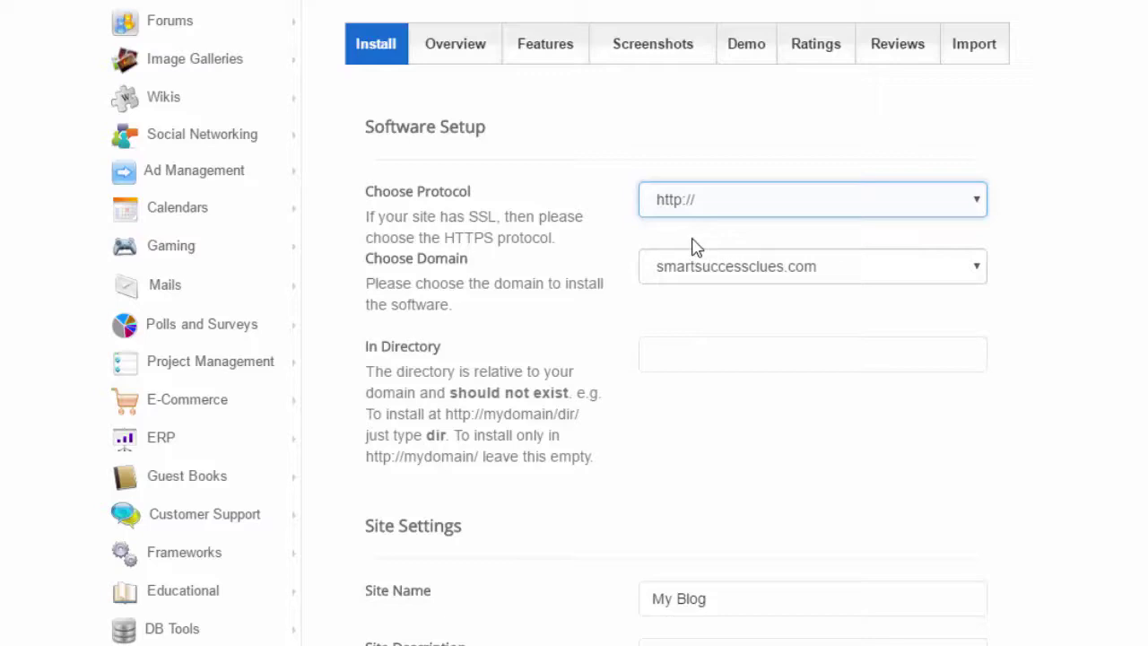
left_click(887, 274)
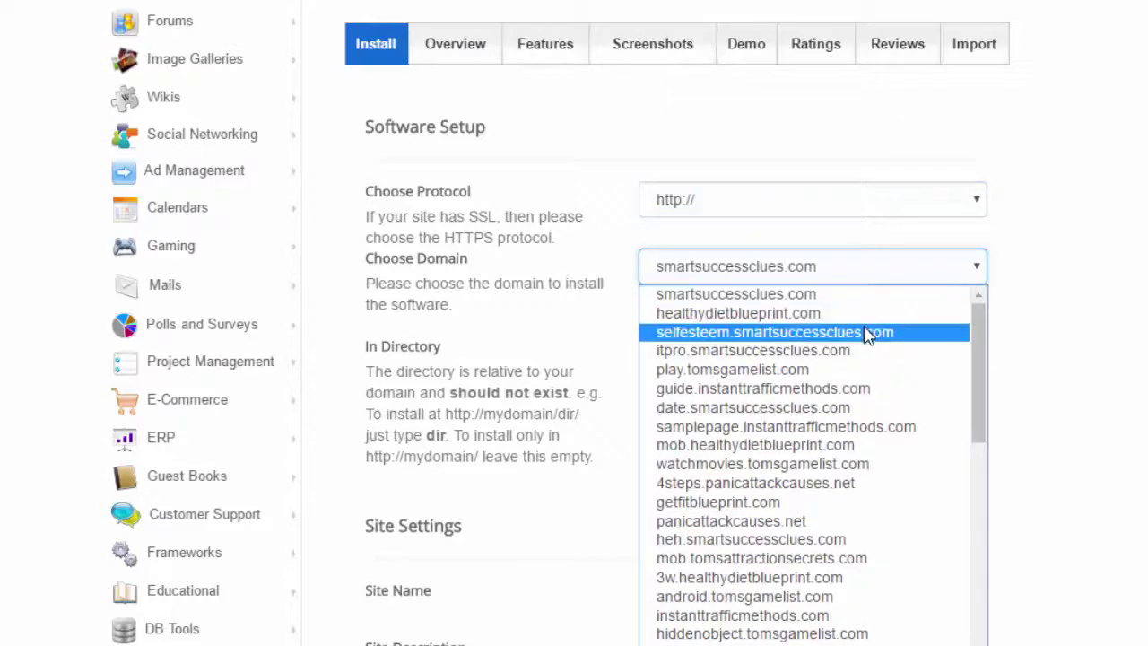
left_click(734, 426)
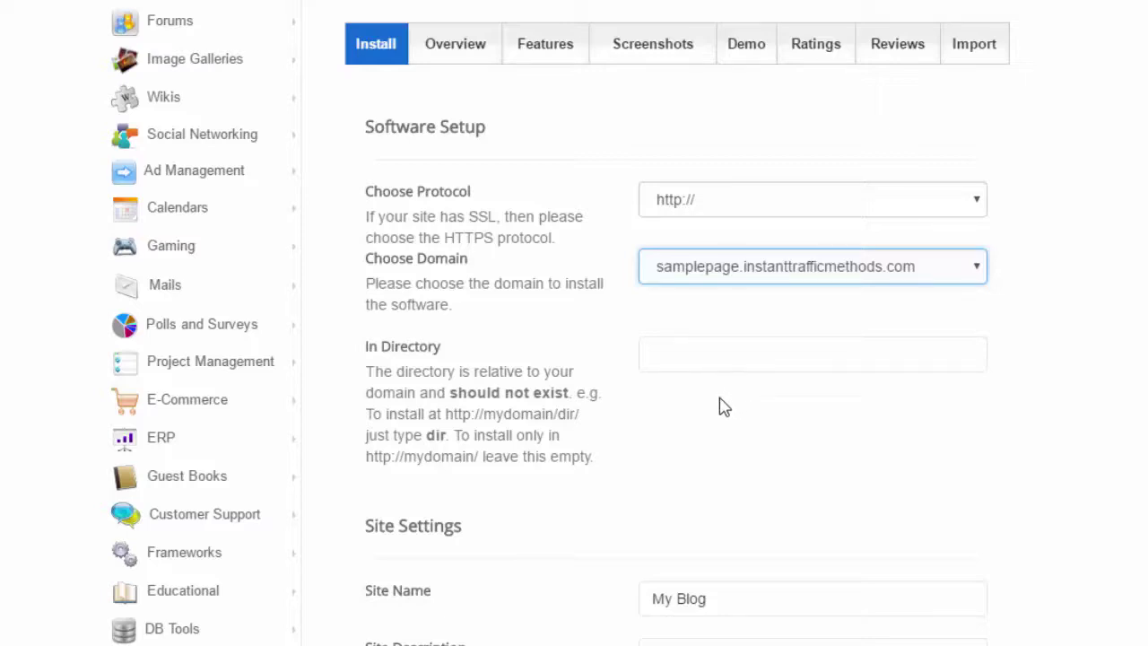
scroll(722, 406, "down", 3)
scroll(727, 406, "down", 1)
Step: Replace the default site name 'My Blog' with 'Sample 1st Blog'
left_click(741, 279)
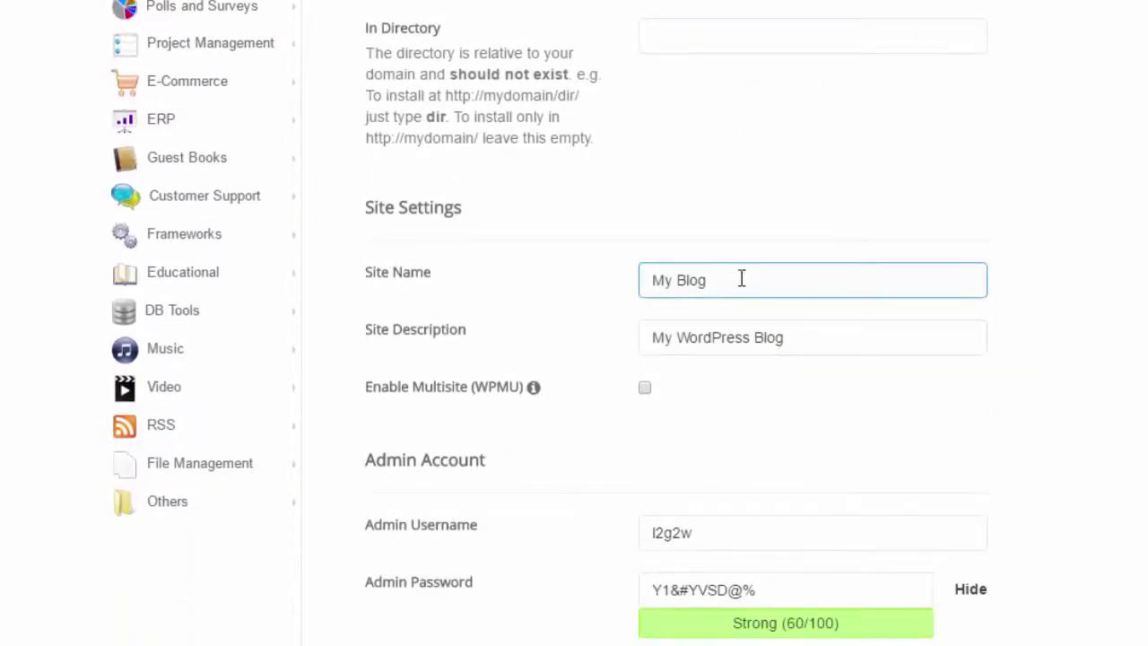
left_click_drag(748, 278, 622, 273)
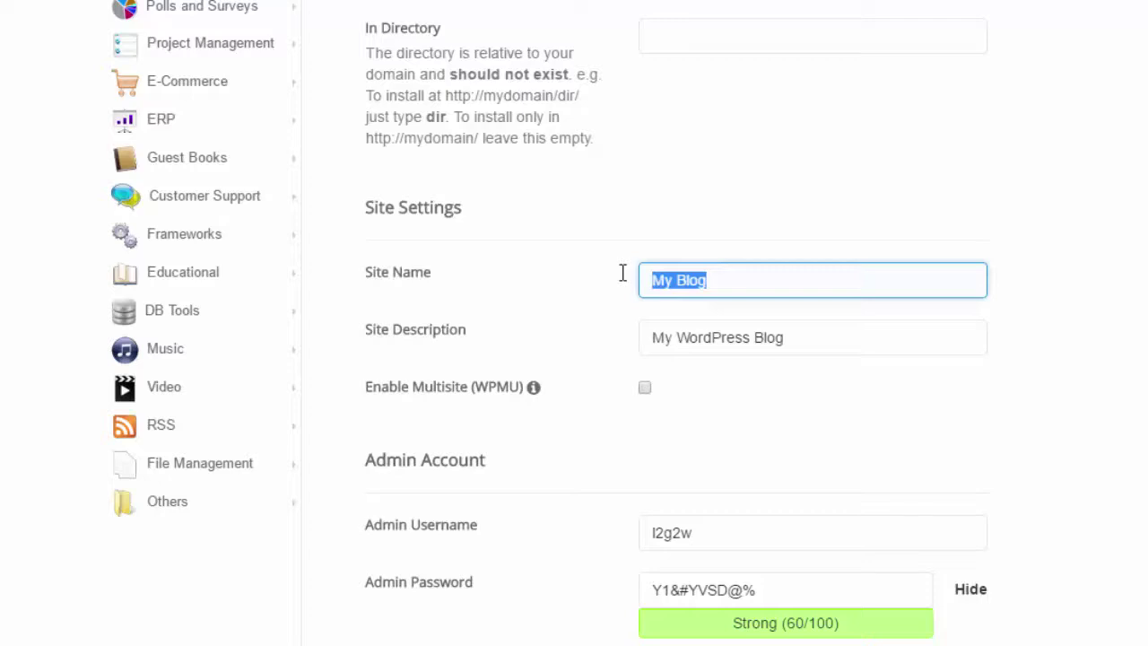
type("Sample ")
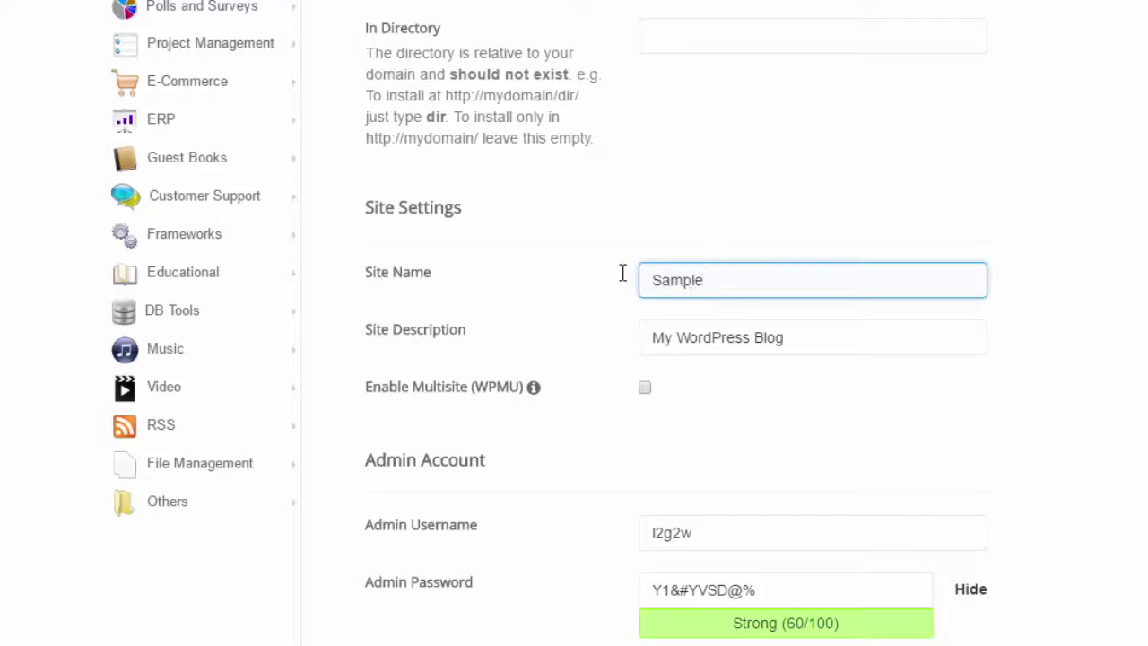
type("Blog")
type("1st")
Step: Change the site description from 'My WordPress Blog' to 'How to setup your blog'
left_click_drag(782, 337, 609, 341)
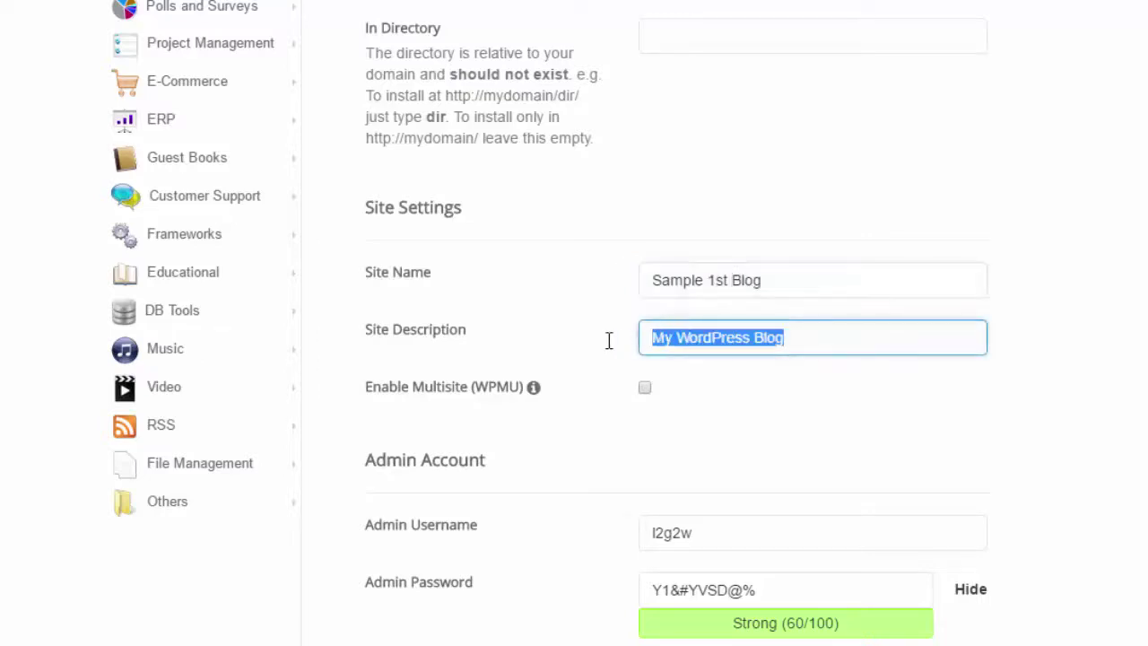
type("Hwo")
key("BackSpace")
key("BackSpace")
type("o")
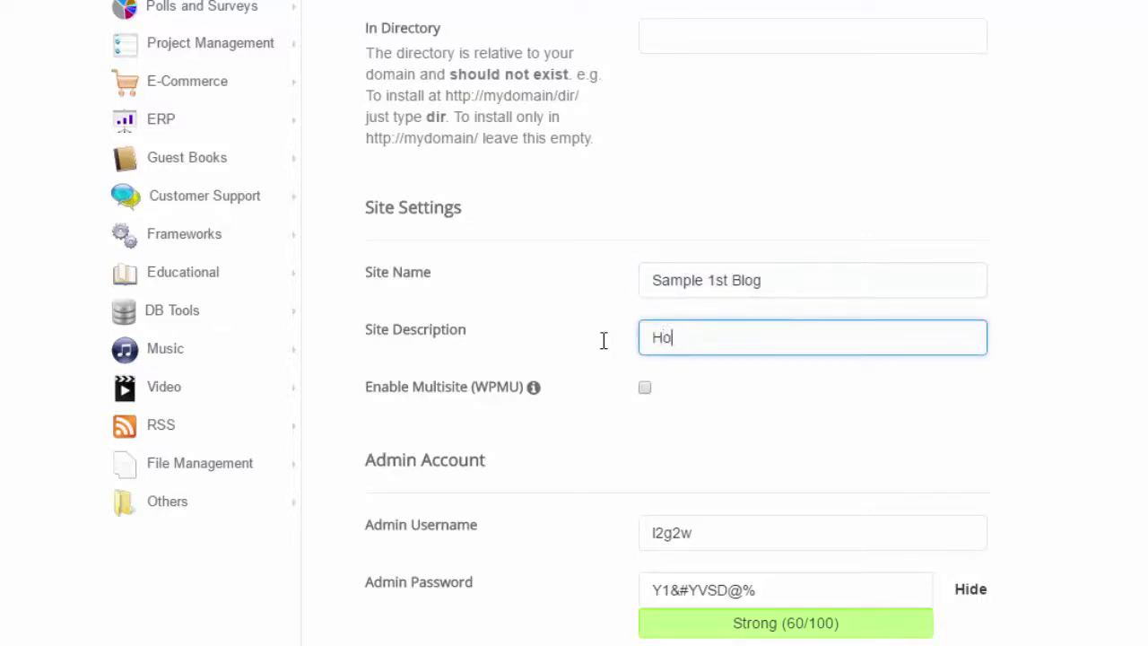
type("w to setup yo")
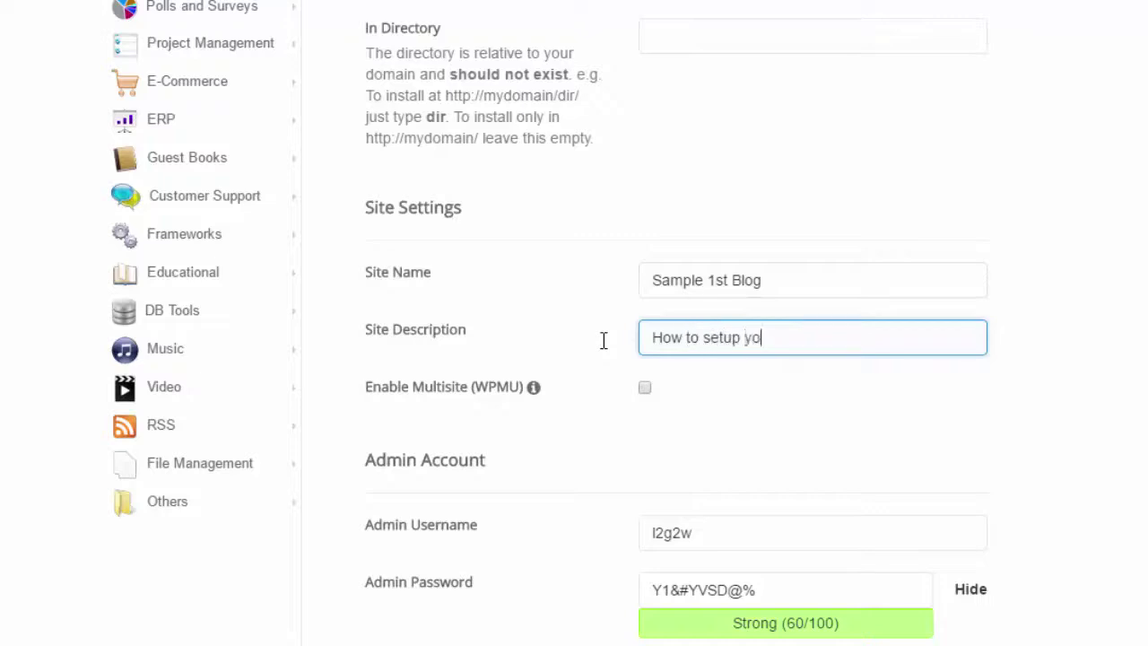
type("ur blog")
Step: Set the admin username to 'admin' and enter a simple admin password
scroll(704, 428, "down", 3)
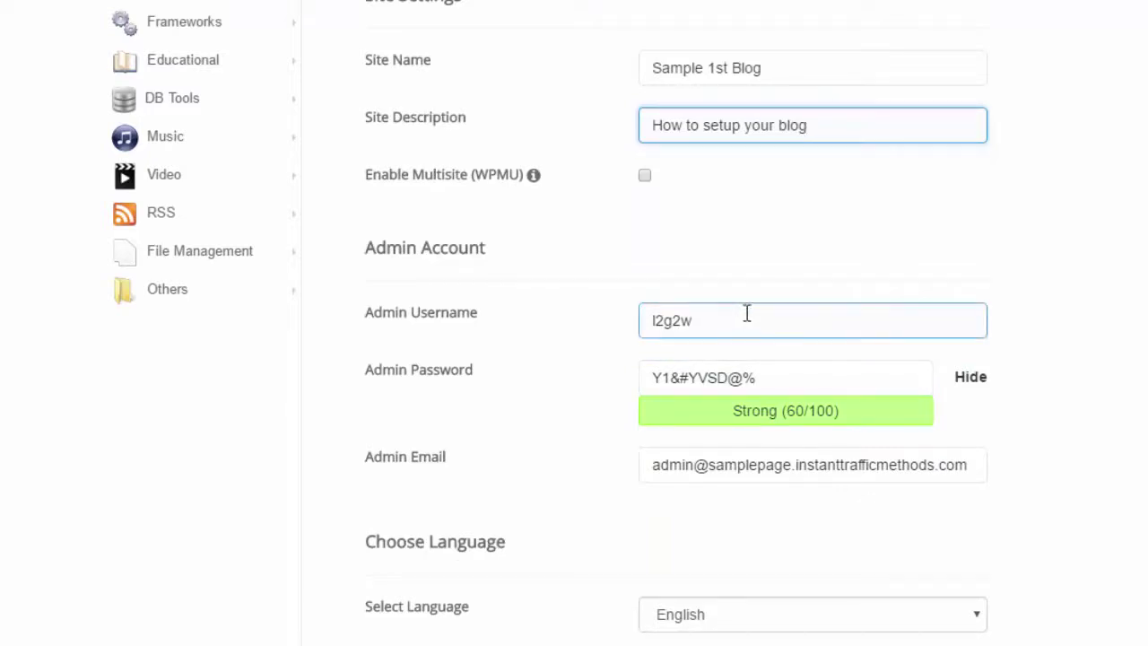
left_click_drag(741, 320, 631, 325)
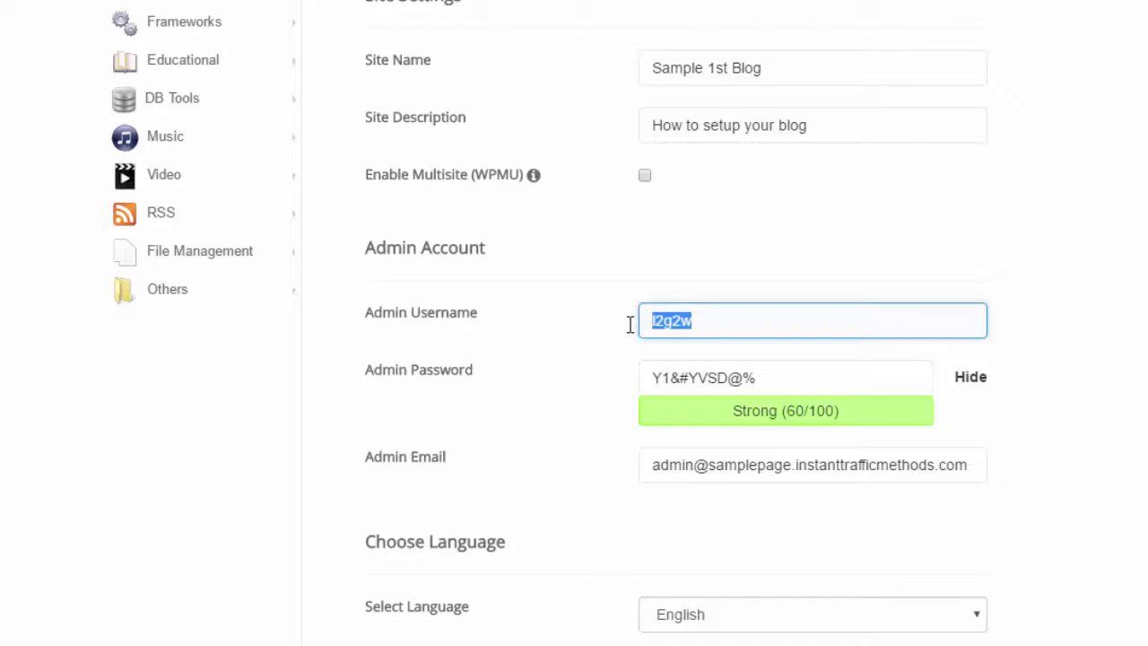
type("admin")
key("Tab")
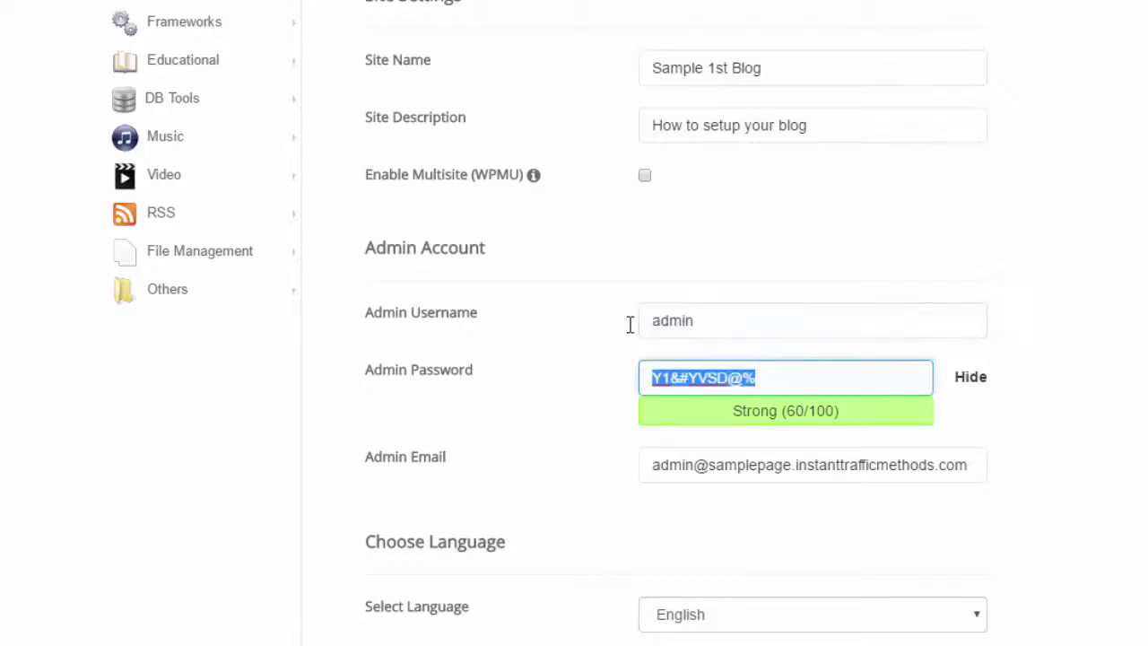
type("admin")
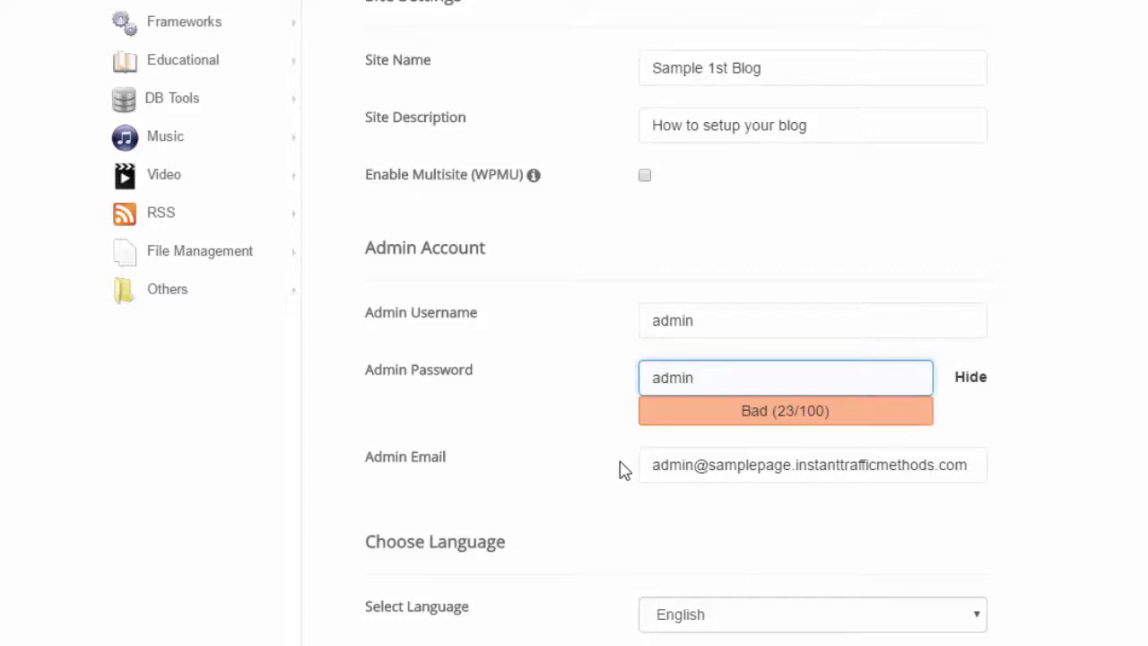
Step: Replace the admin email with a new address on the instanttrafficmethods.com domain
left_click(649, 465)
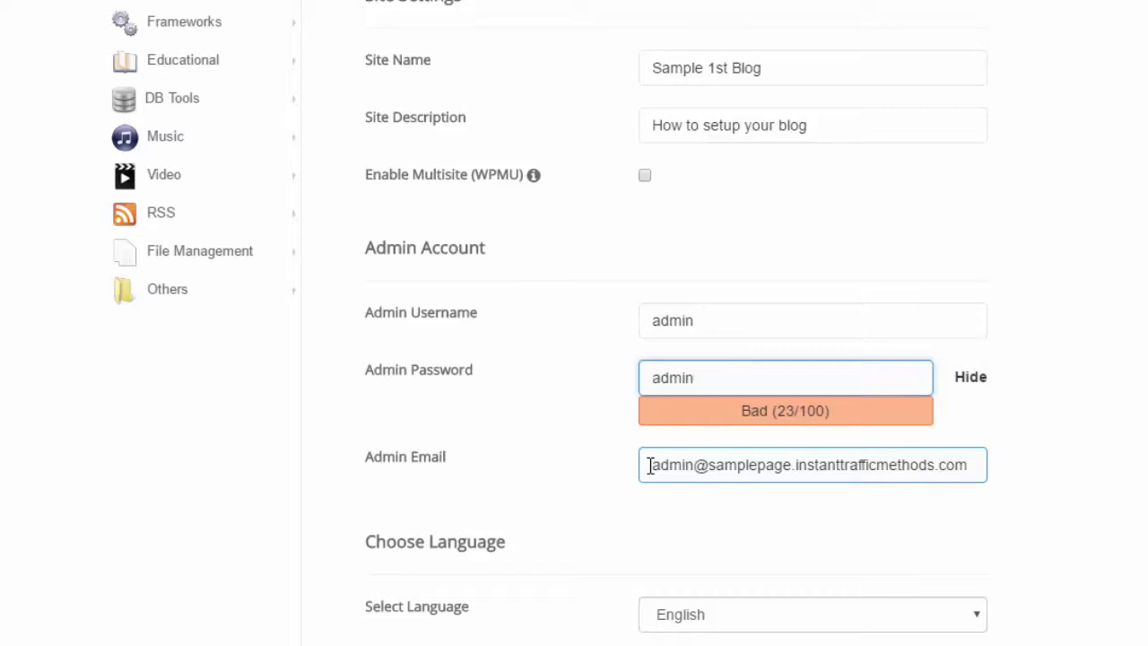
left_click_drag(649, 465, 980, 469)
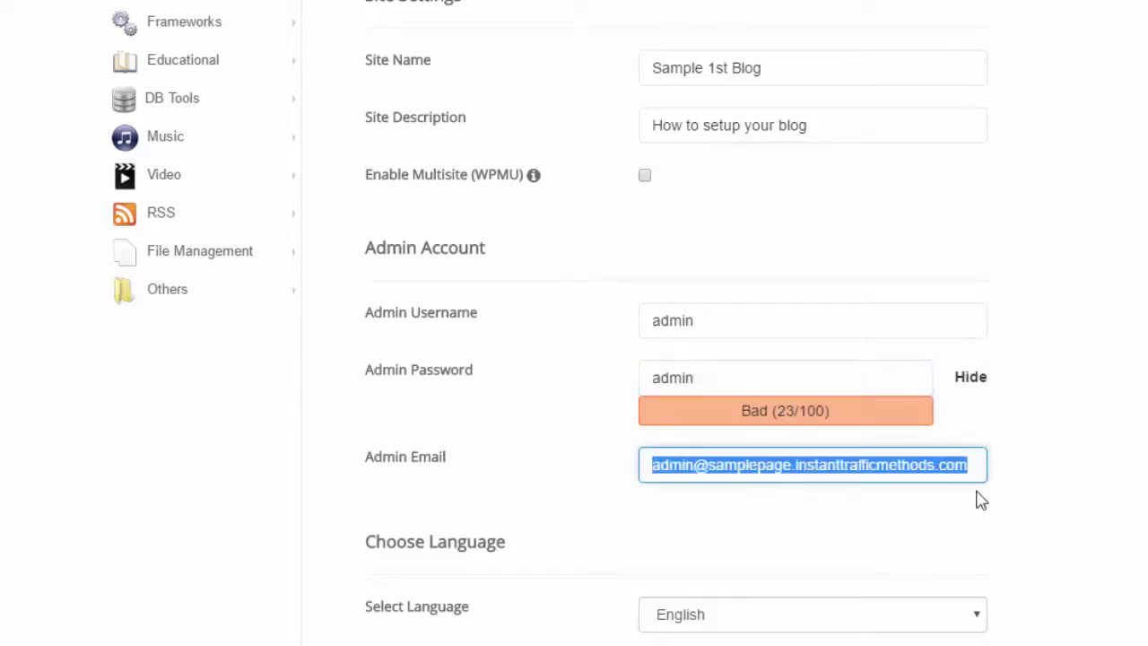
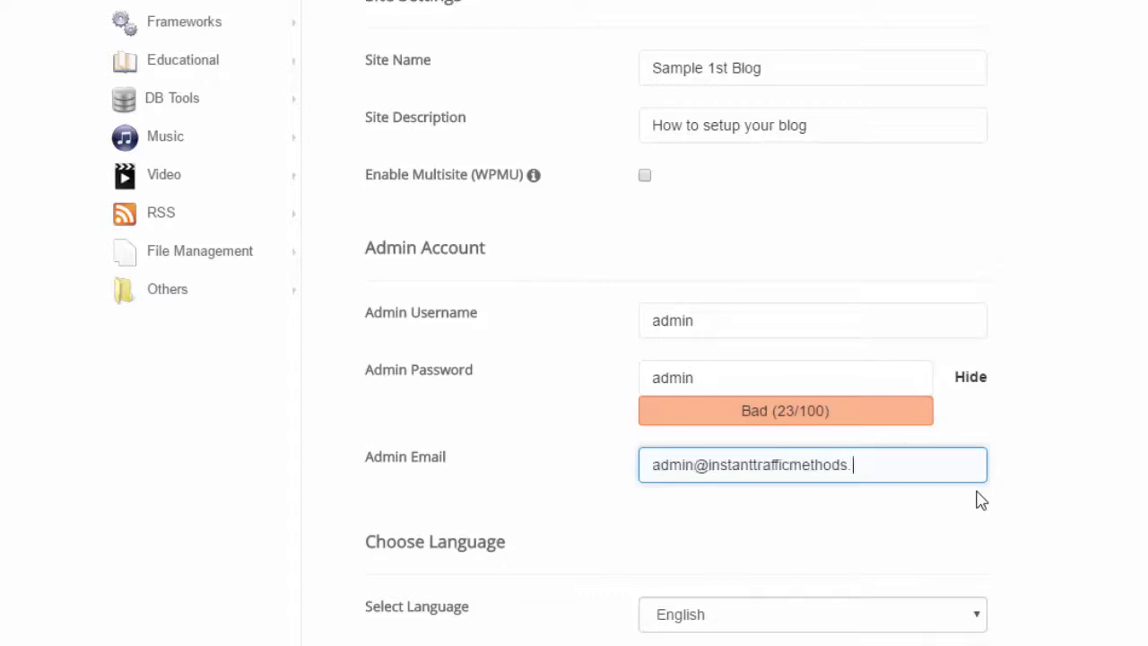
Step: Enable Limit Login Attempts (Loginizer), keep the theme as None, and review then collapse Advanced Options
scroll(981, 500, "down", 4)
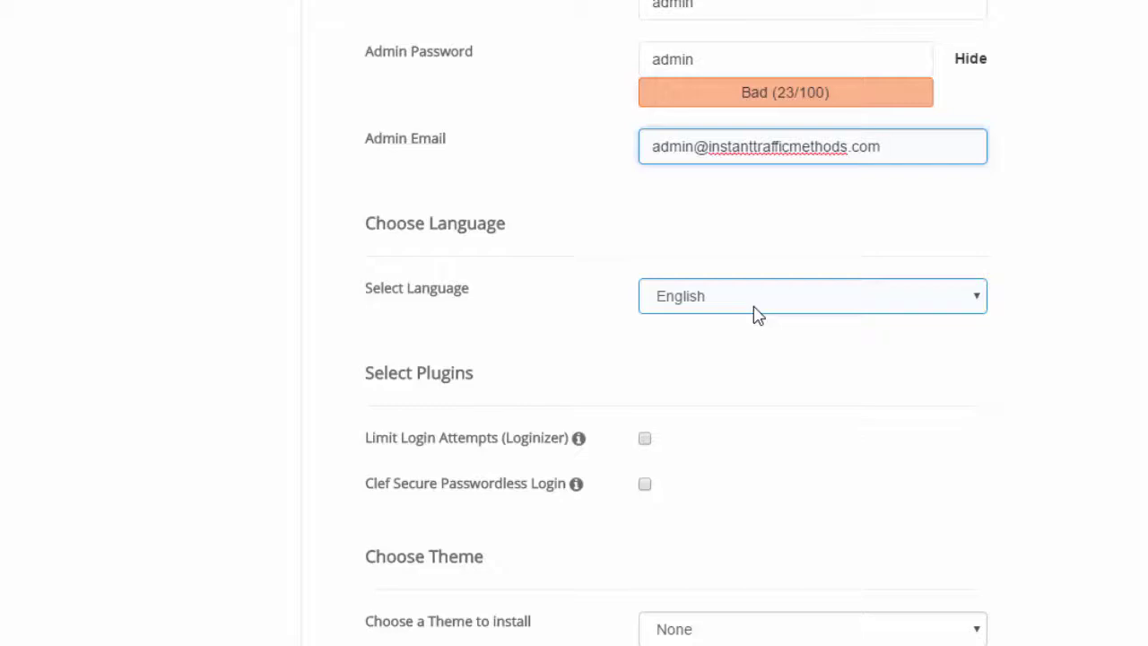
scroll(756, 315, "down", 3)
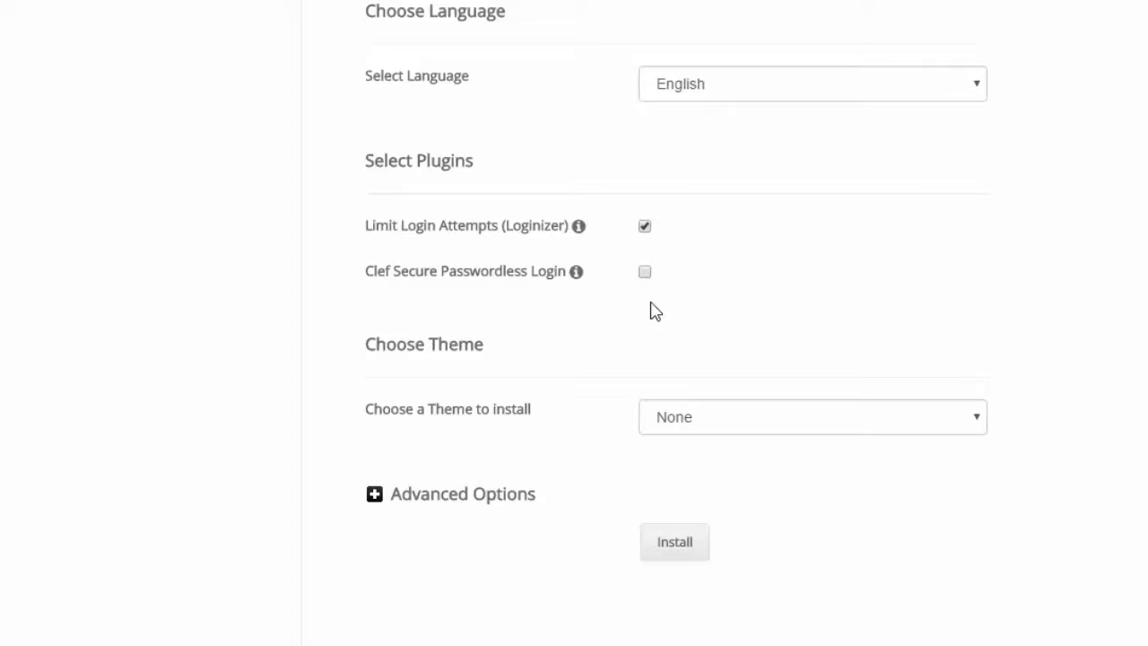
left_click(704, 421)
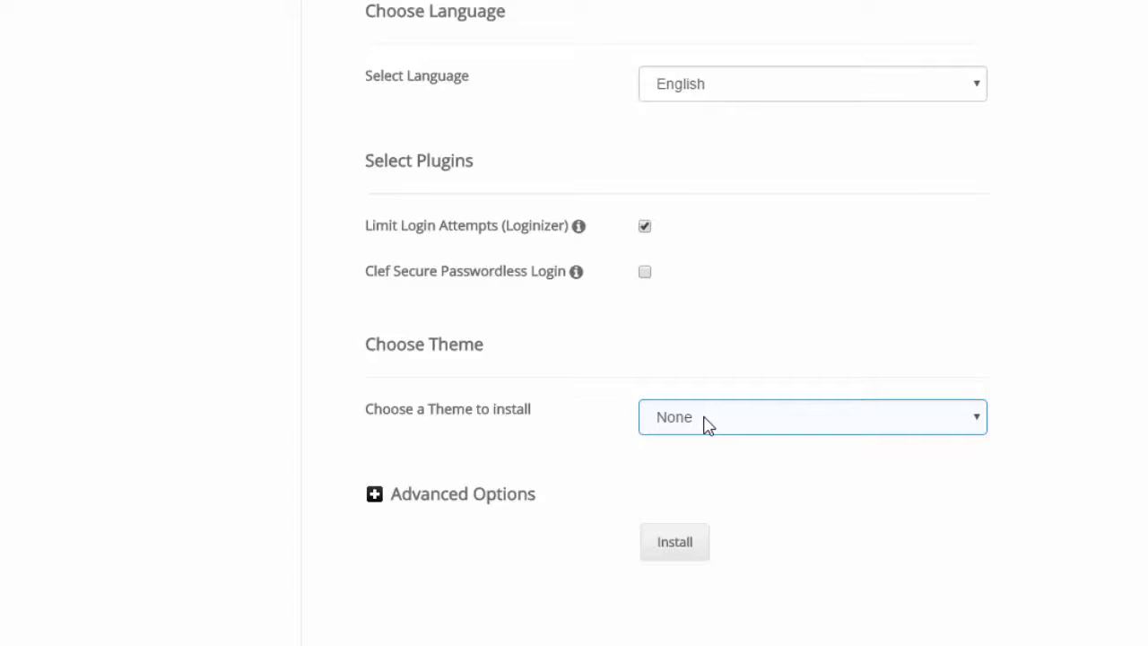
left_click(502, 510)
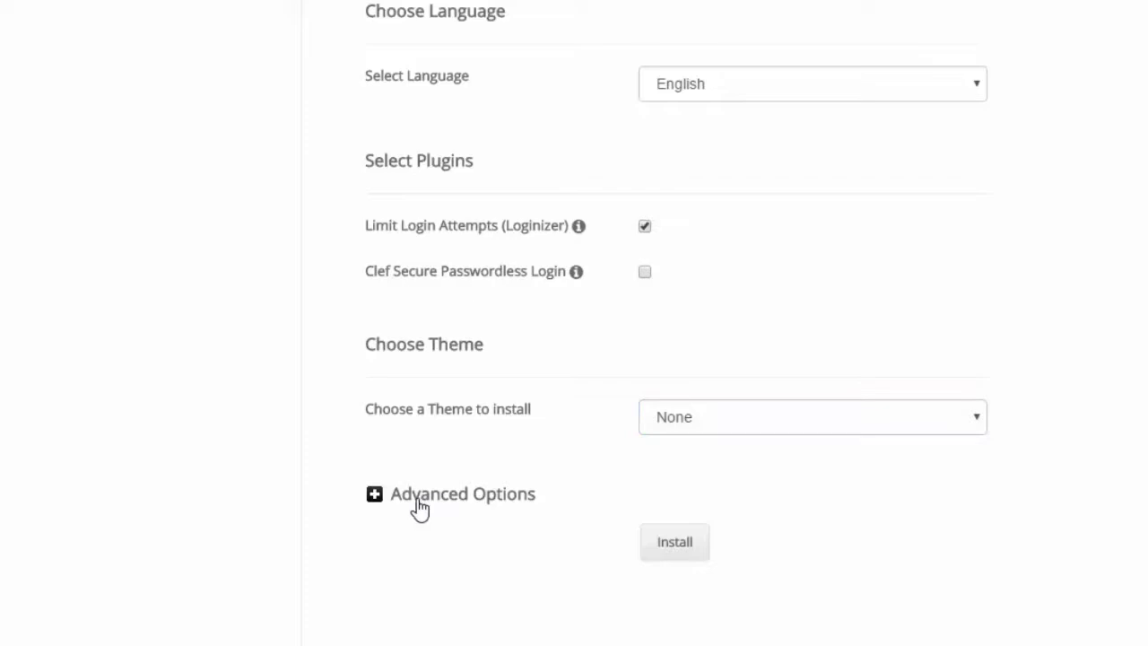
left_click(419, 500)
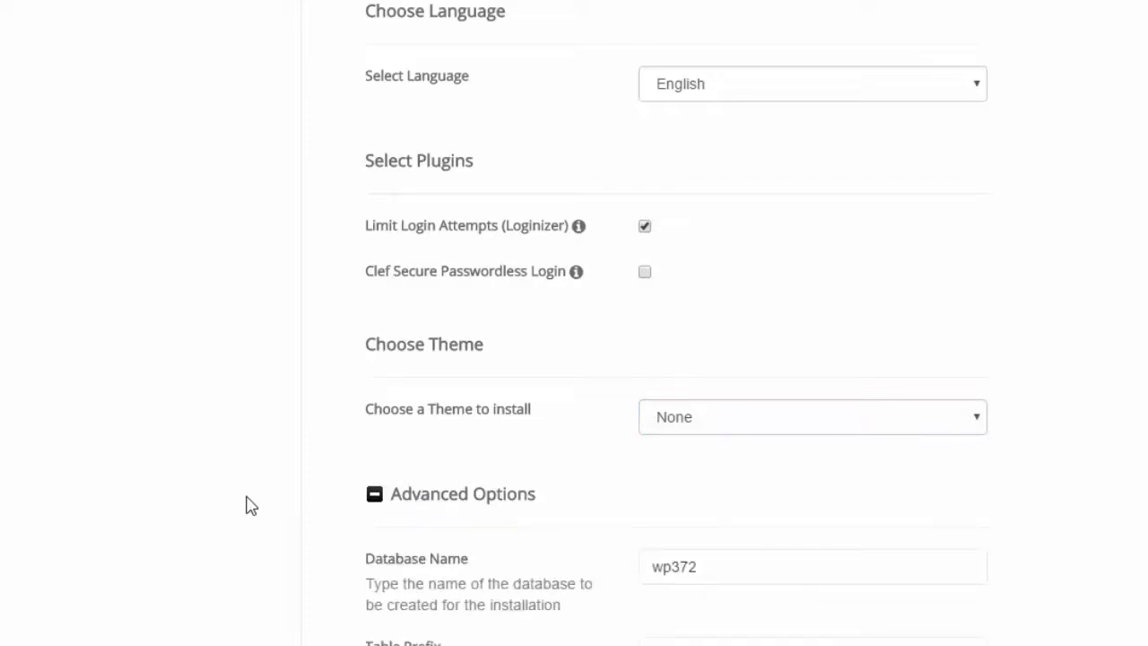
scroll(237, 504, "down", 2)
scroll(236, 477, "down", 3)
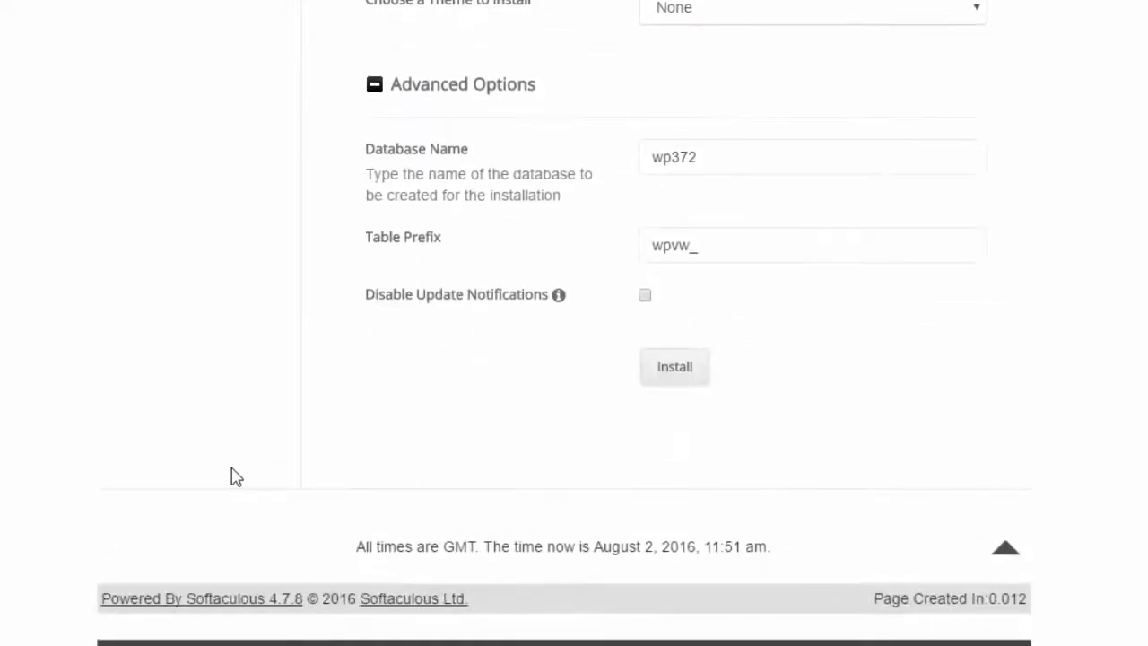
left_click(421, 87)
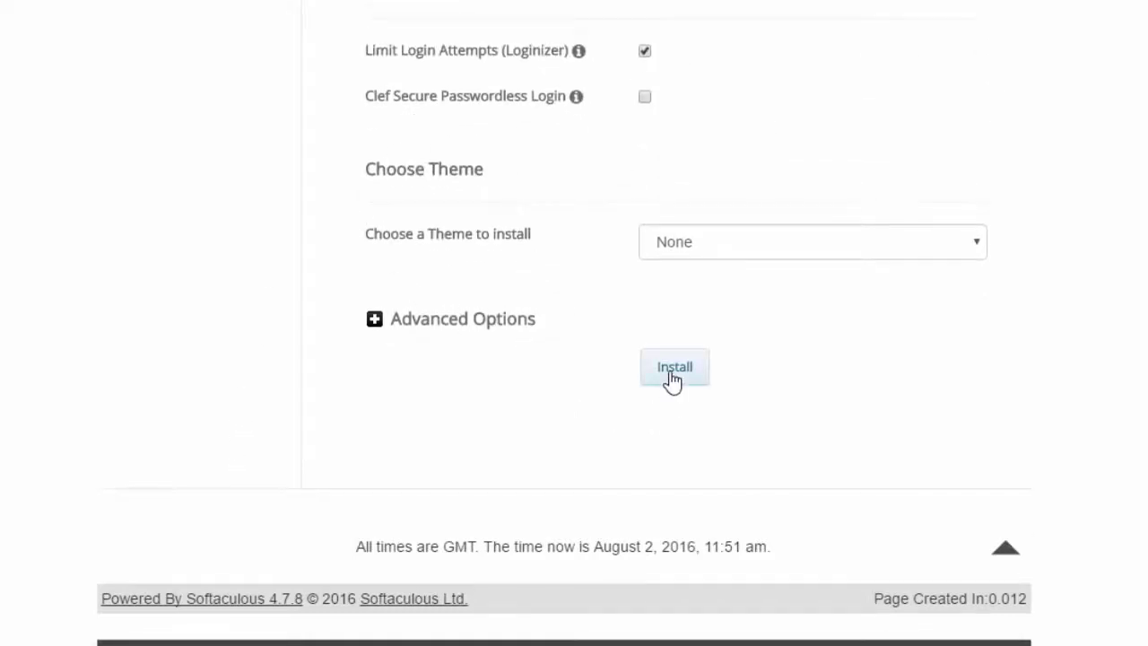
Step: Attempt the WordPress install and dismiss the weak-password warning
left_click(672, 377)
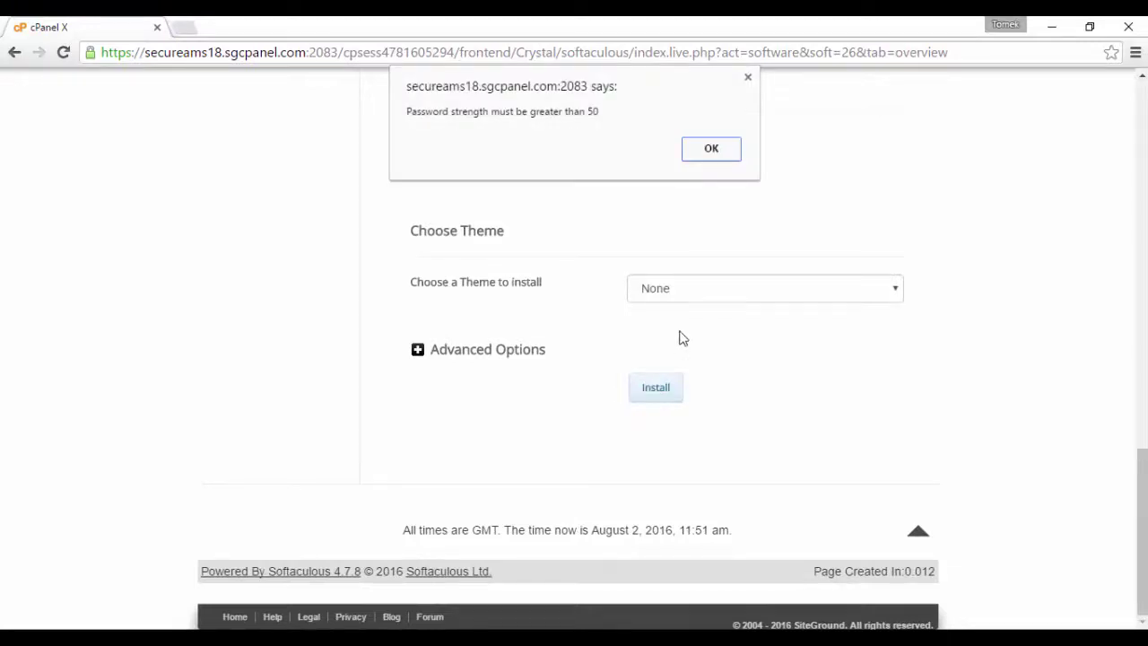
left_click(695, 153)
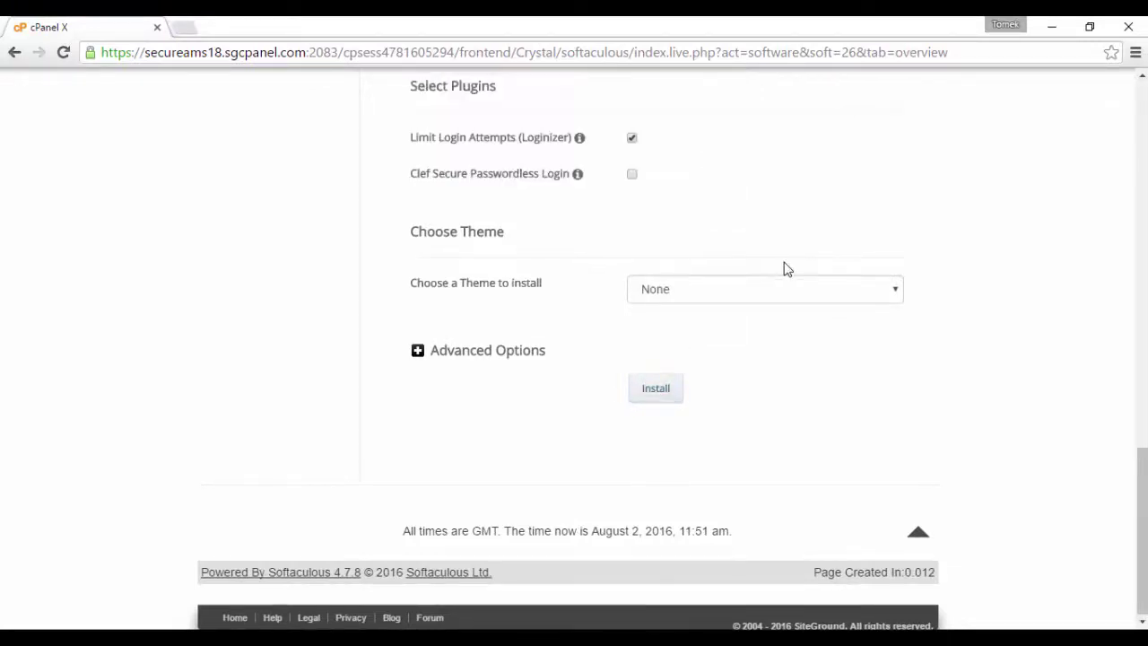
scroll(784, 267, "up", 3)
scroll(781, 269, "up", 2)
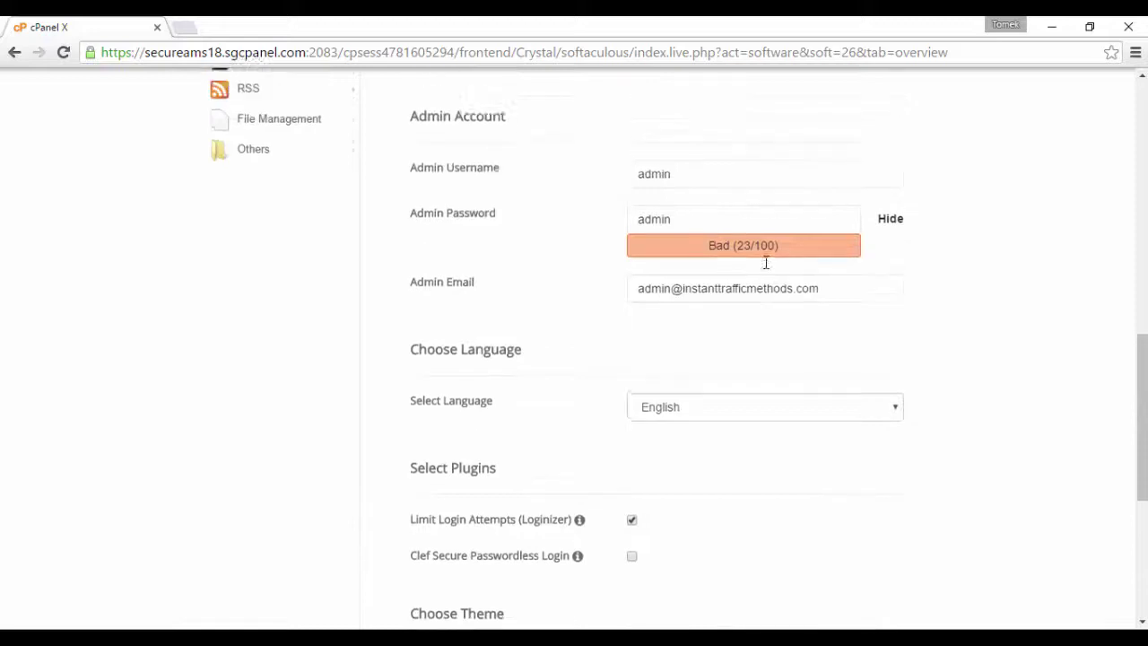
Step: Lengthen the admin password until it rates Good and run the install again
left_click(695, 258)
type("12345")
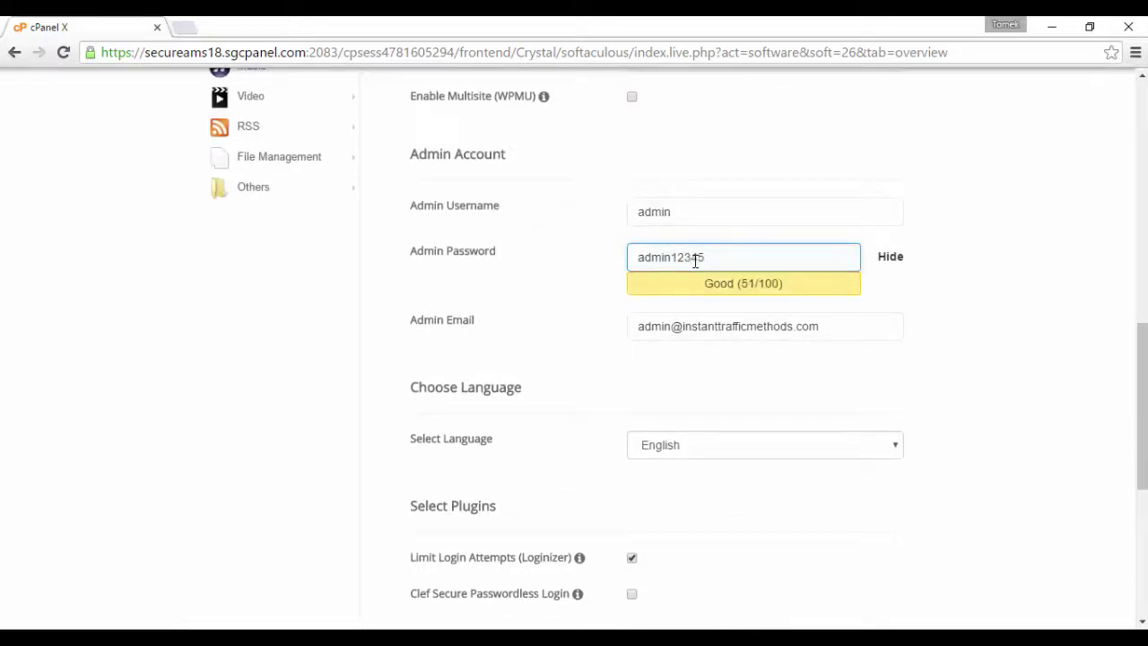
scroll(679, 325, "down", 5)
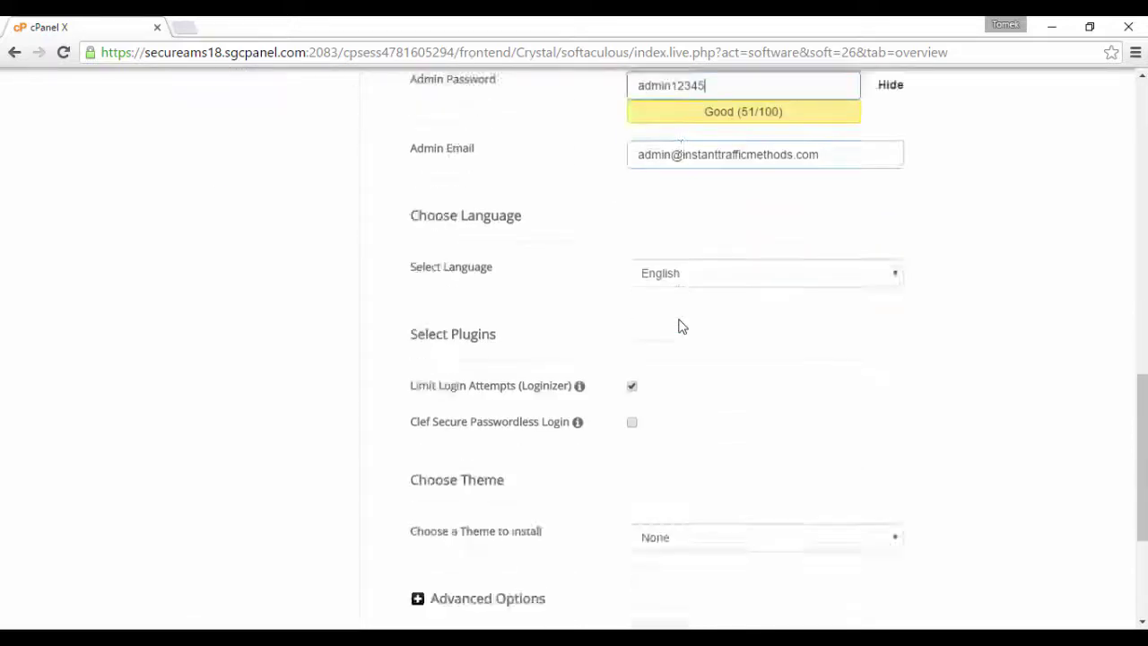
left_click(651, 397)
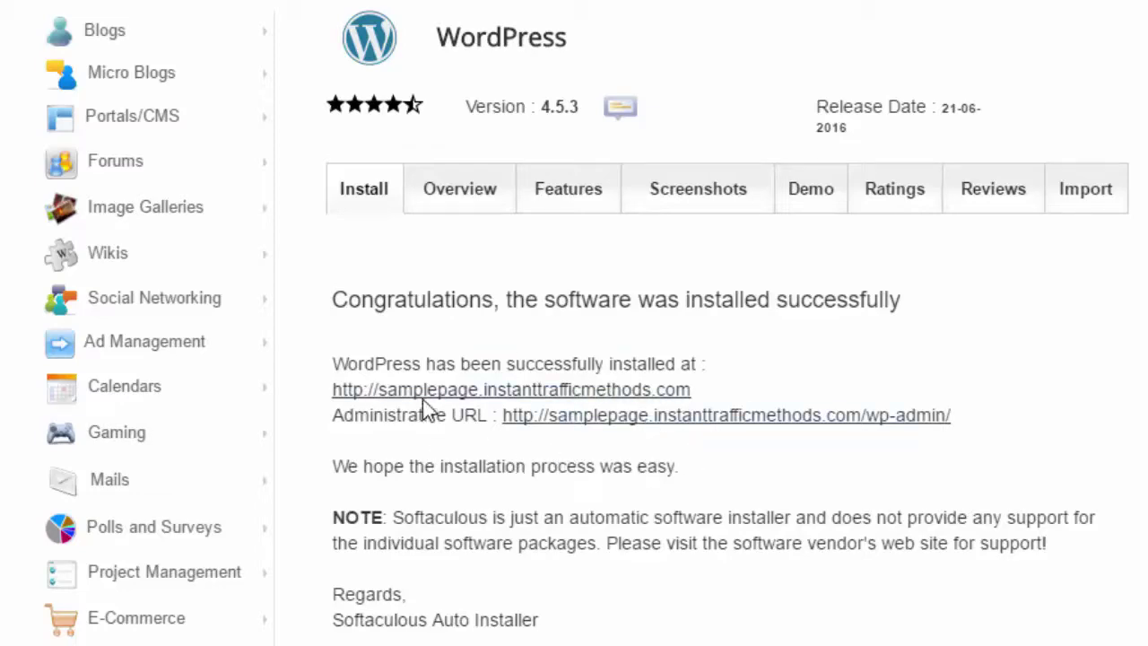
Step: View the new blog in its own tab, then open its /wp-login.php page from the Administrative URL
left_click(430, 389)
left_click(251, 27)
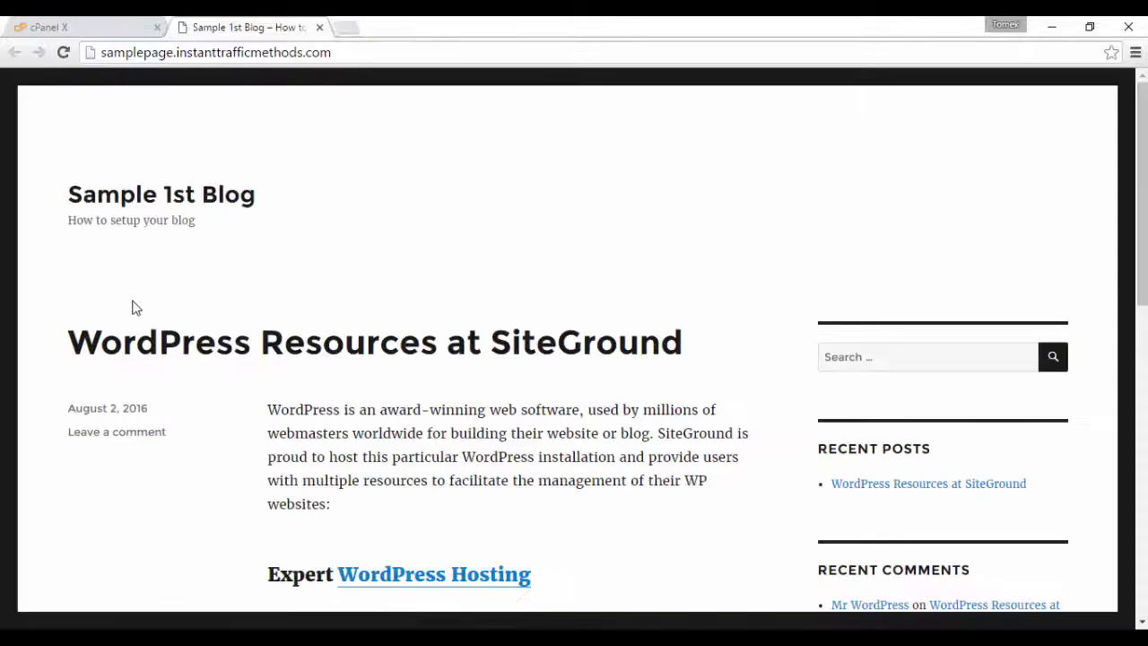
scroll(240, 347, "down", 1)
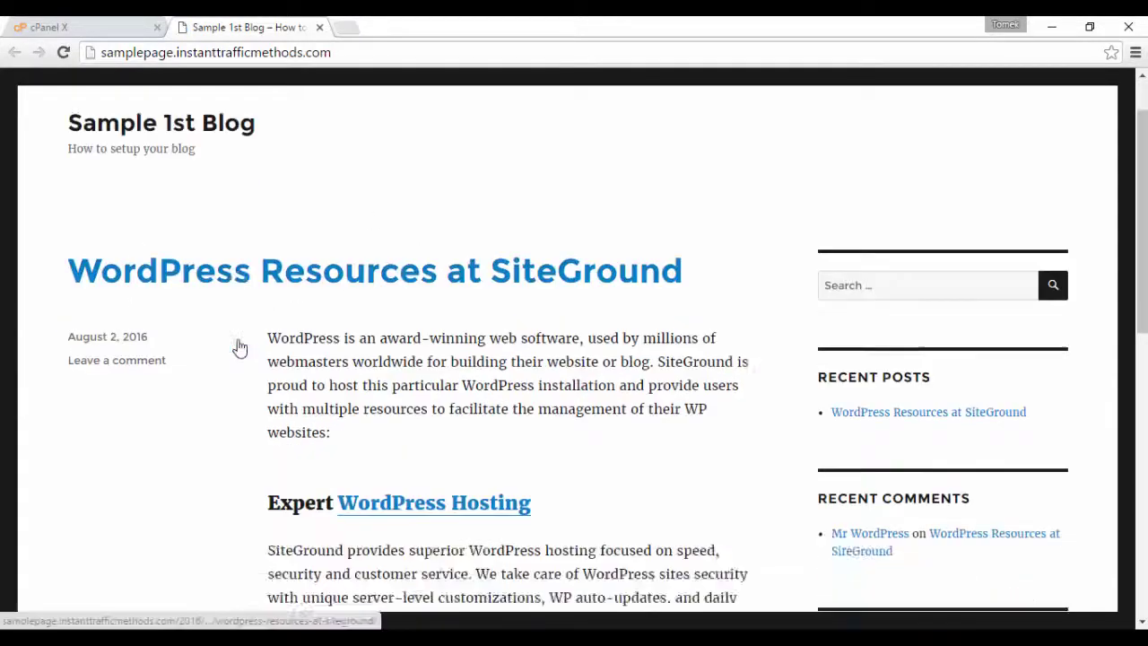
scroll(238, 345, "down", 8)
scroll(239, 345, "up", 9)
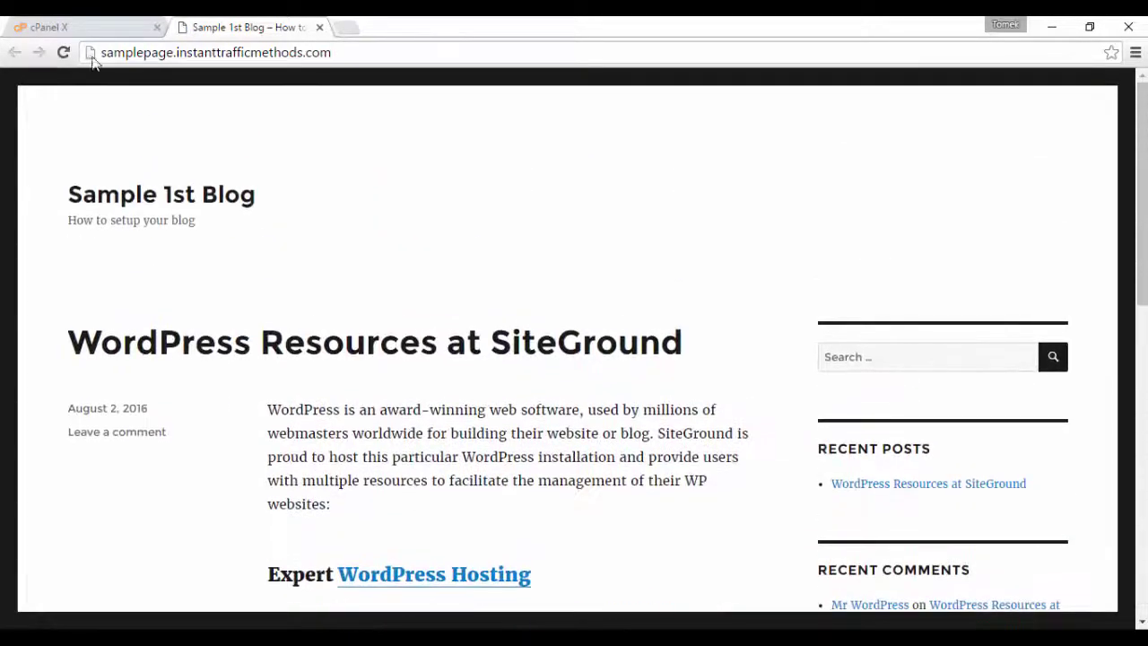
left_click(88, 29)
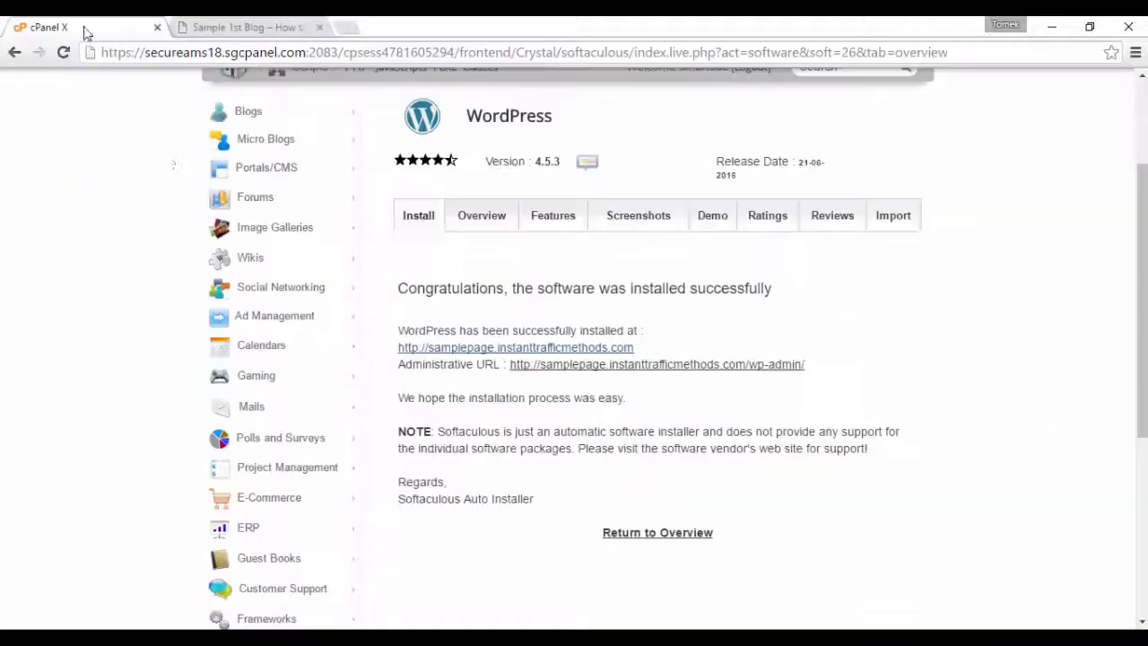
left_click(622, 364)
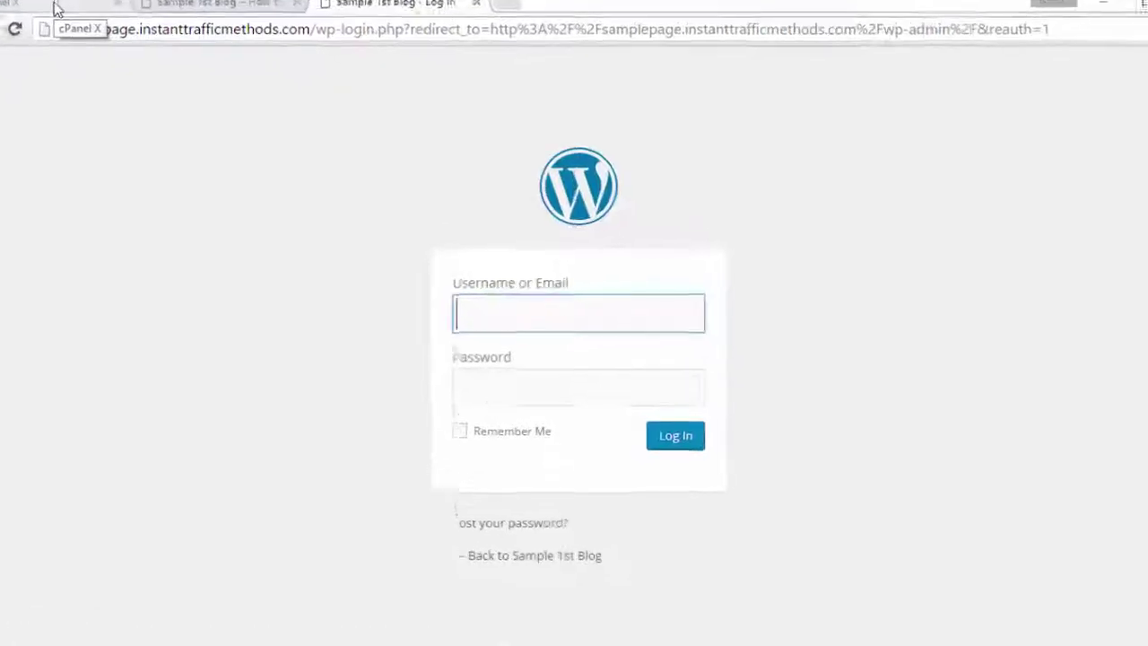
Step: Log in to the Sample 1st Blog dashboard as admin and decline saving the password
left_click(56, 9)
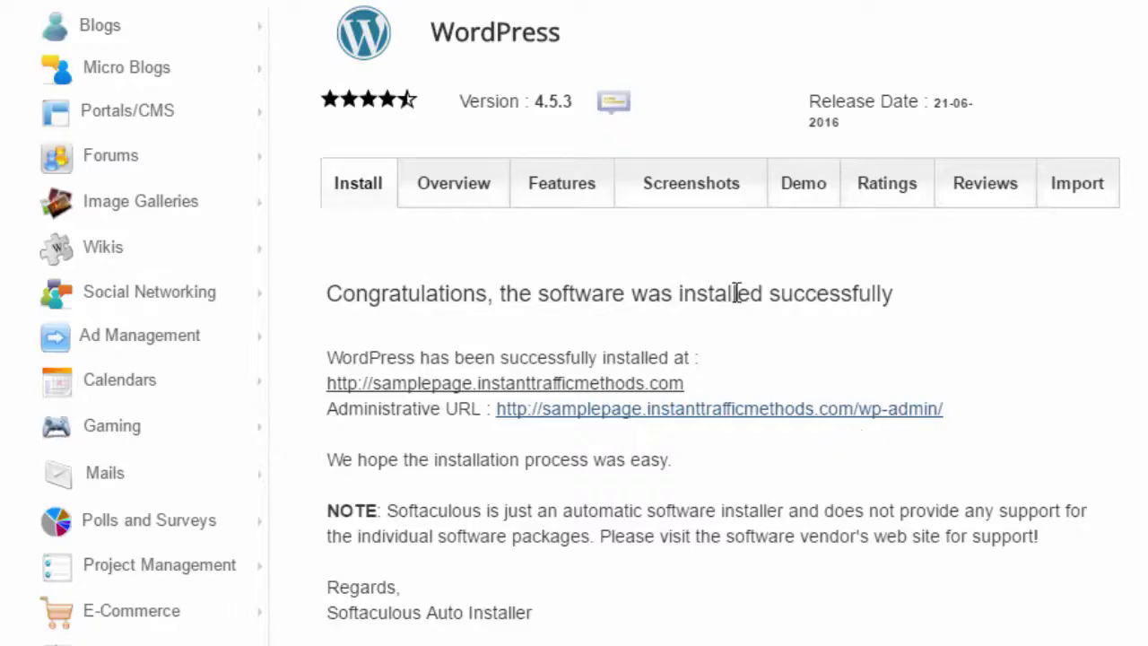
left_click(395, 27)
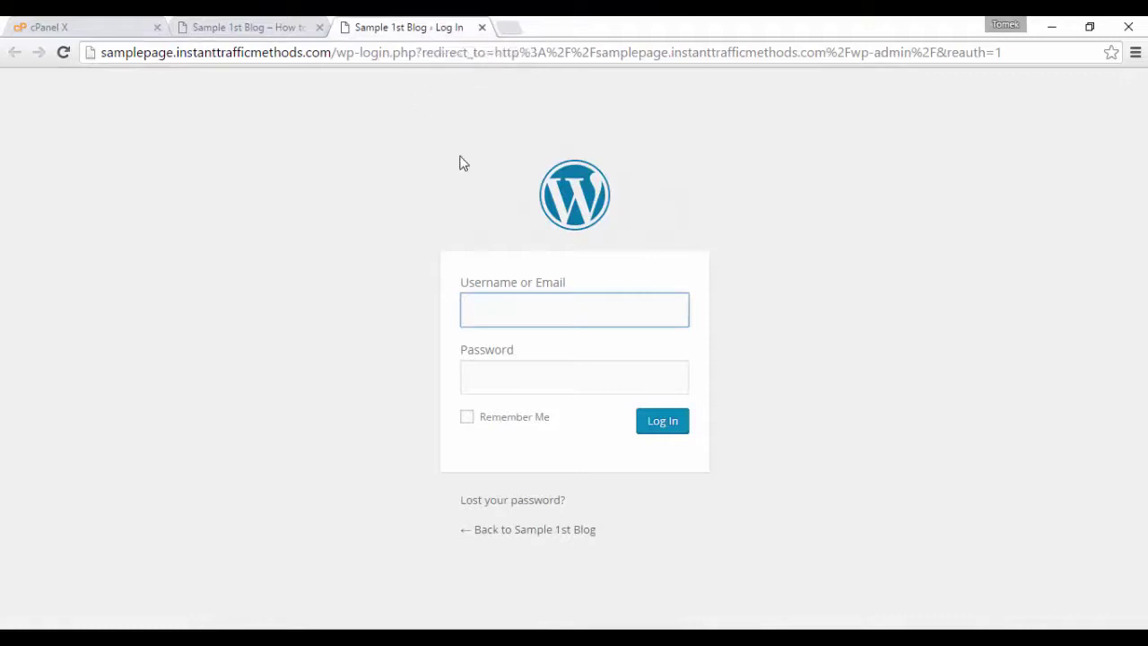
type("admin")
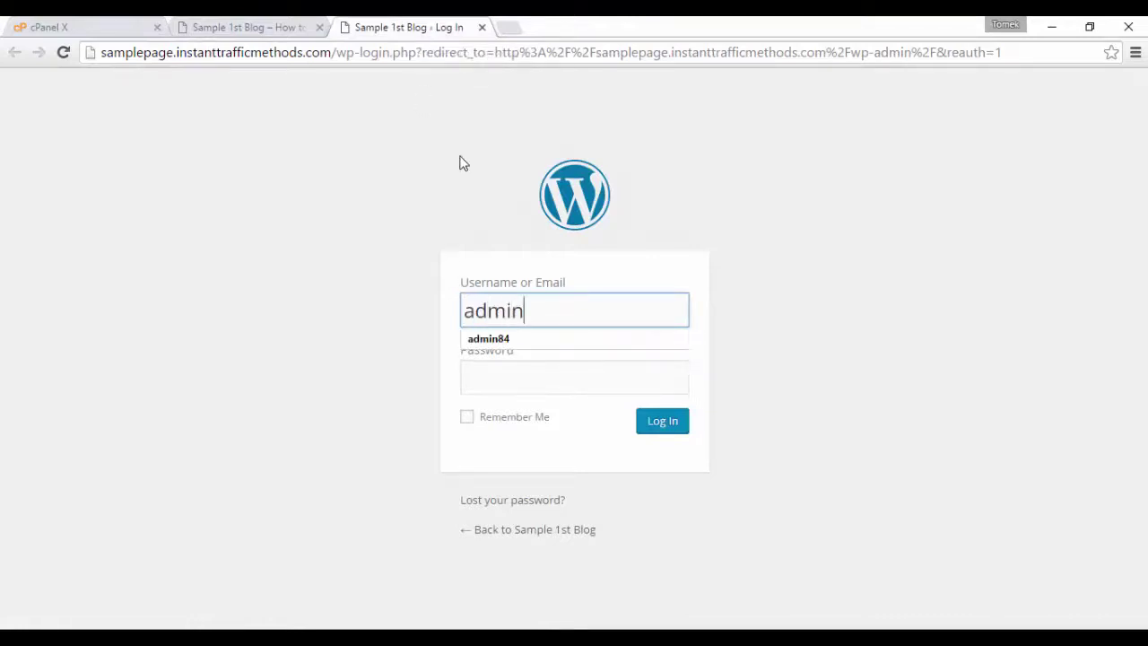
key("Tab")
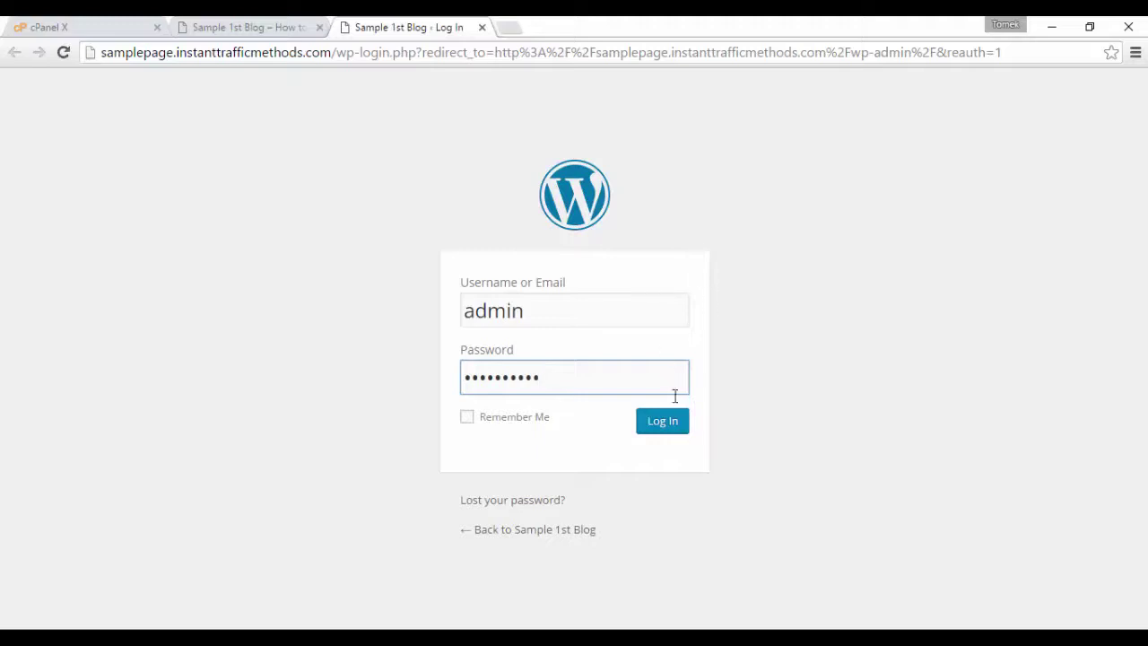
left_click(661, 432)
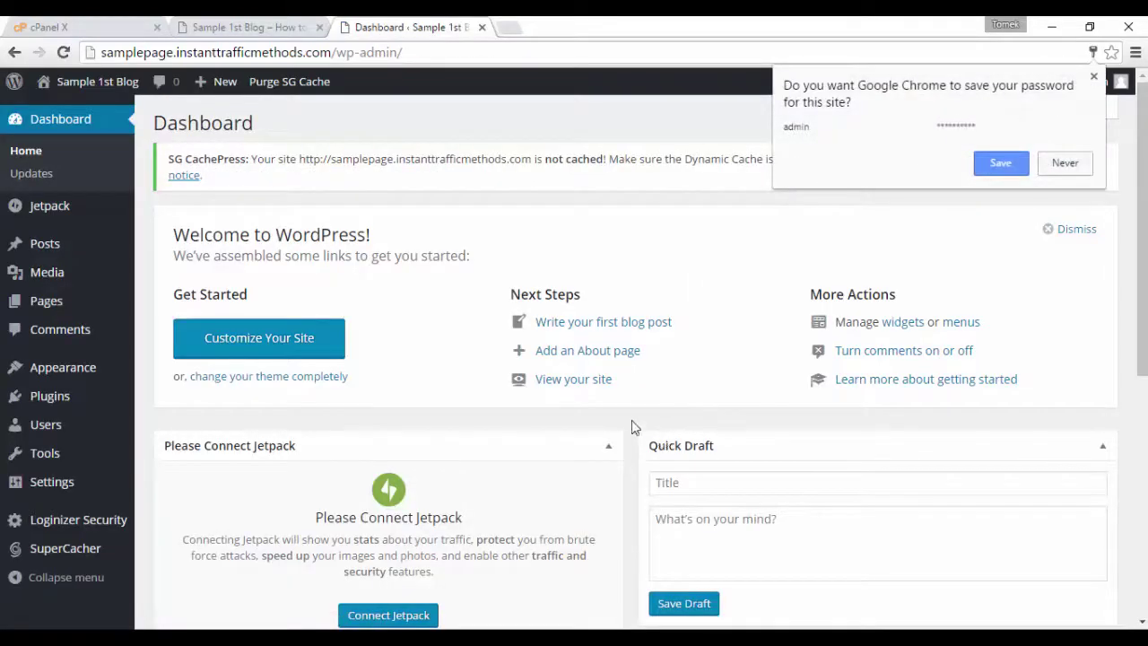
left_click(617, 422)
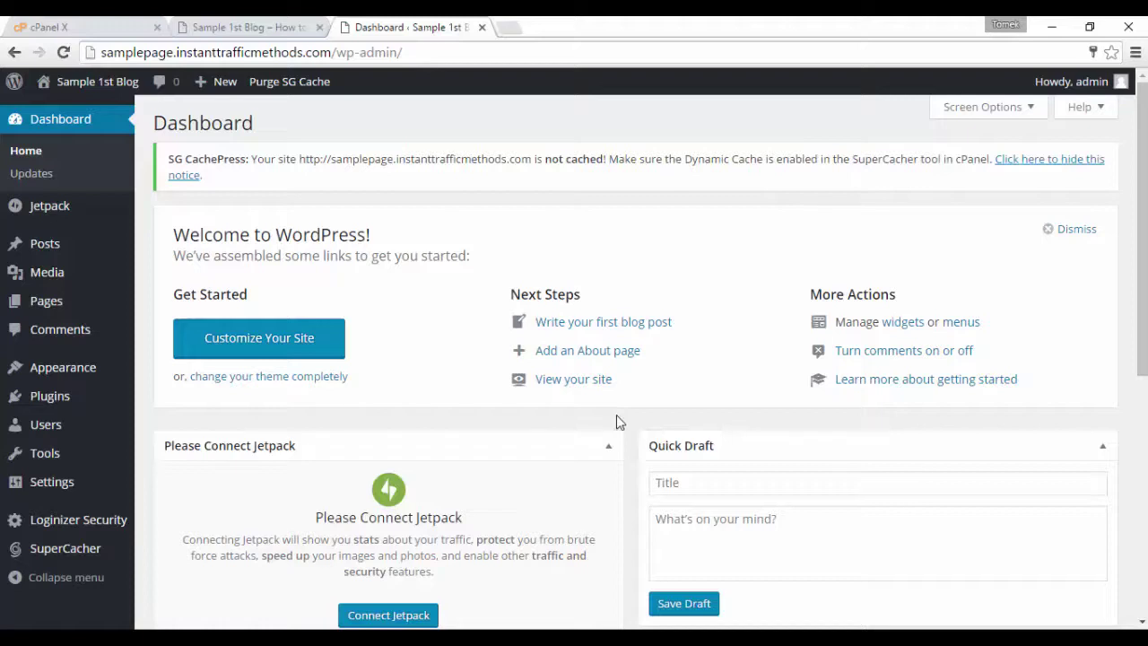